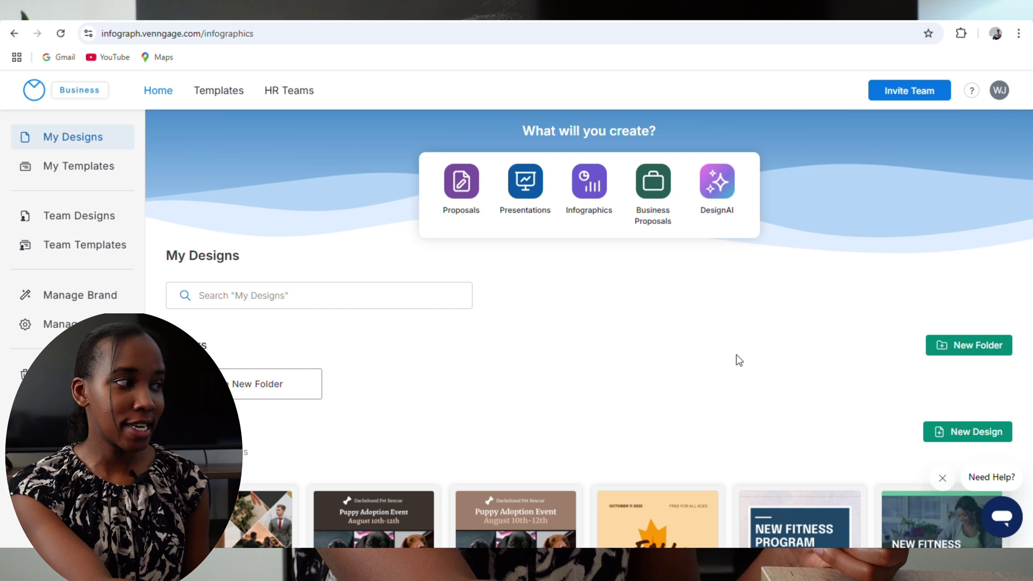
Step: Launch the DesignAI design generator from the Venngage dashboard
{"action": "left_click", "coordinate": [723, 185]}
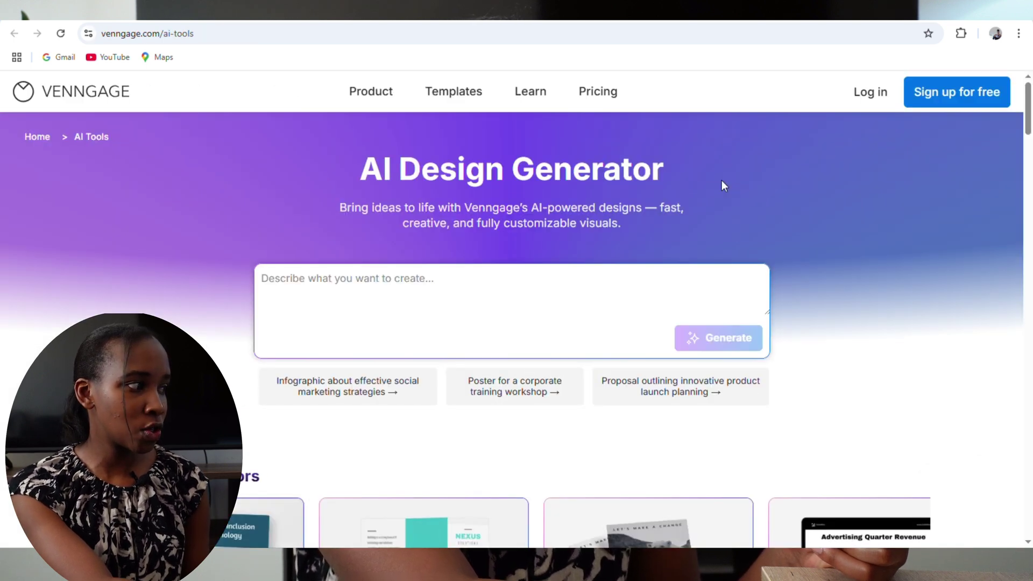
Step: Prompt for a car dealership brochure with about and contact sections, and generate it
{"action": "scroll", "coordinate": [880, 323], "scroll_direction": "down", "scroll_amount": 3}
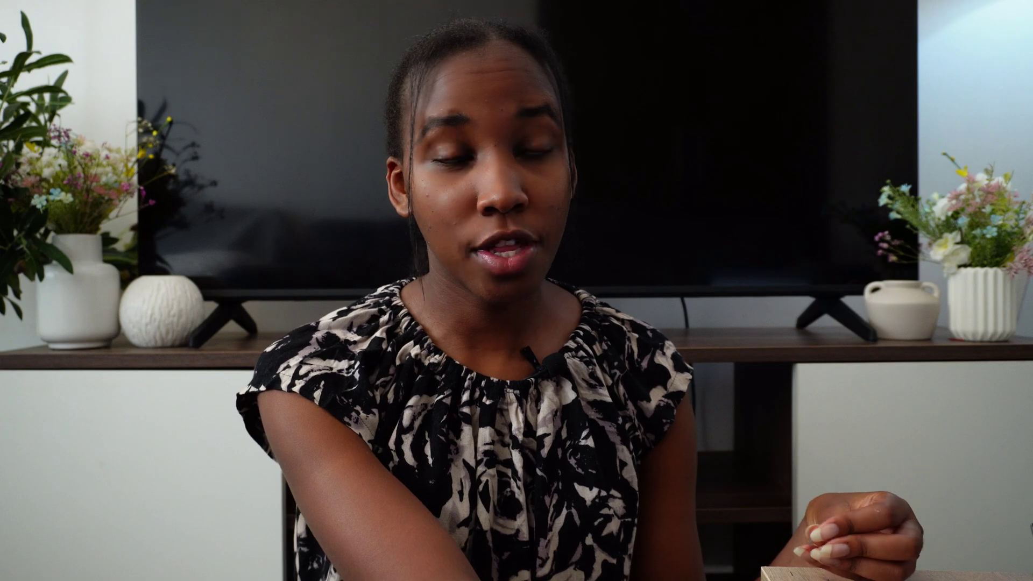
{"action": "left_click", "coordinate": [341, 360]}
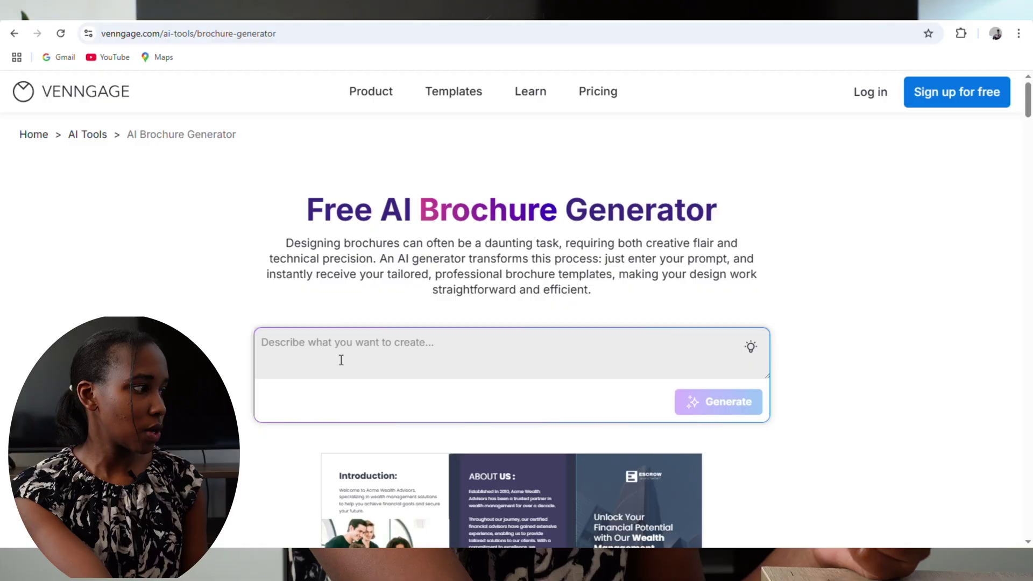
{"action": "type", "text": "make a bro"}
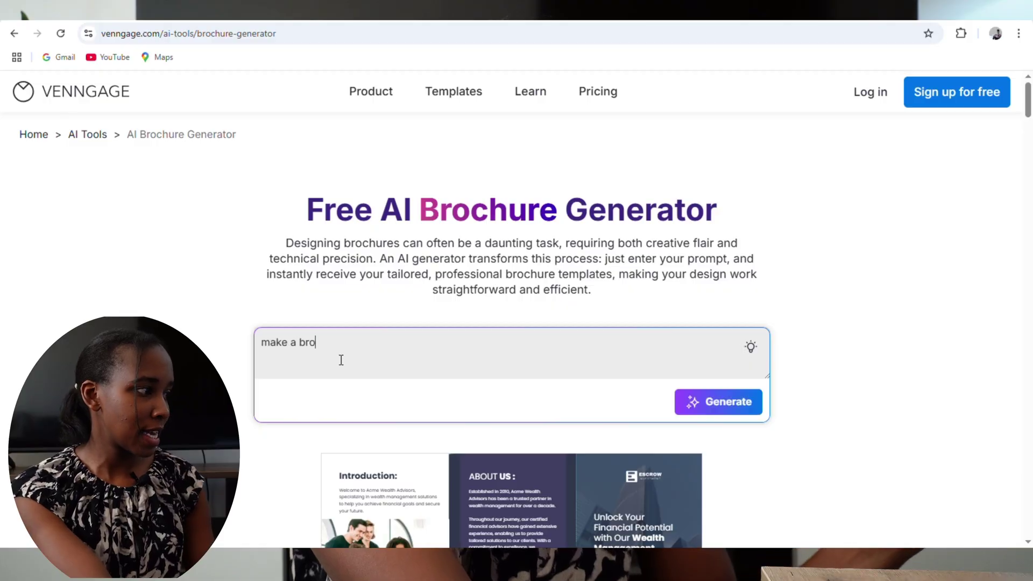
{"action": "type", "text": "chure for my car dealer"}
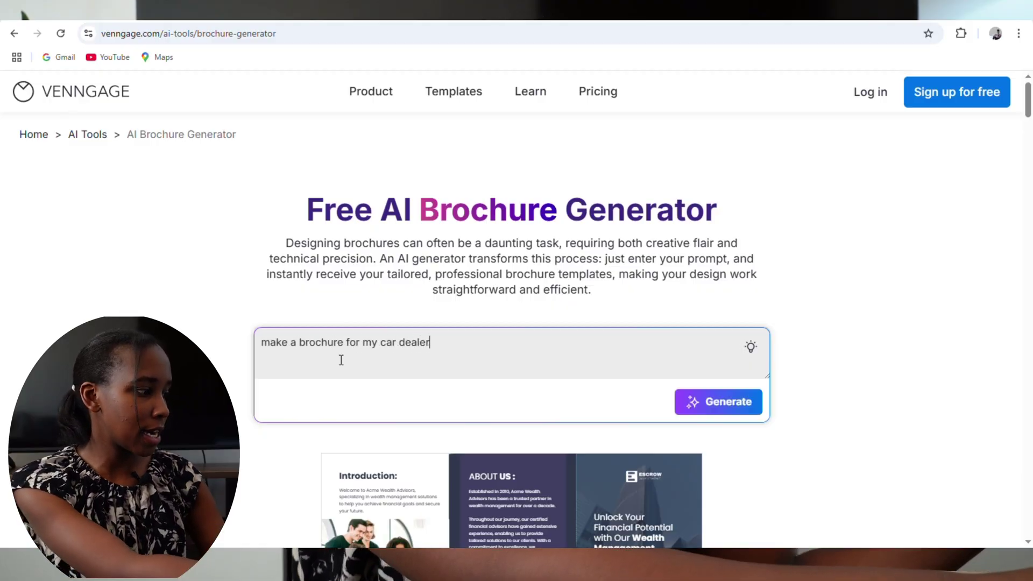
{"action": "type", "text": "ship shop showing the about sectio"}
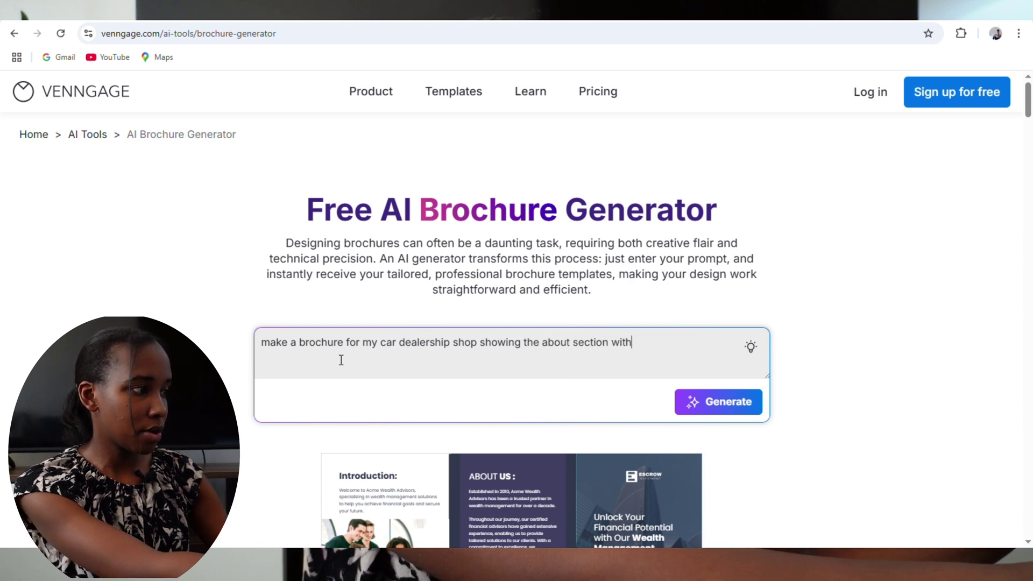
{"action": "type", "text": "n and our contant"}
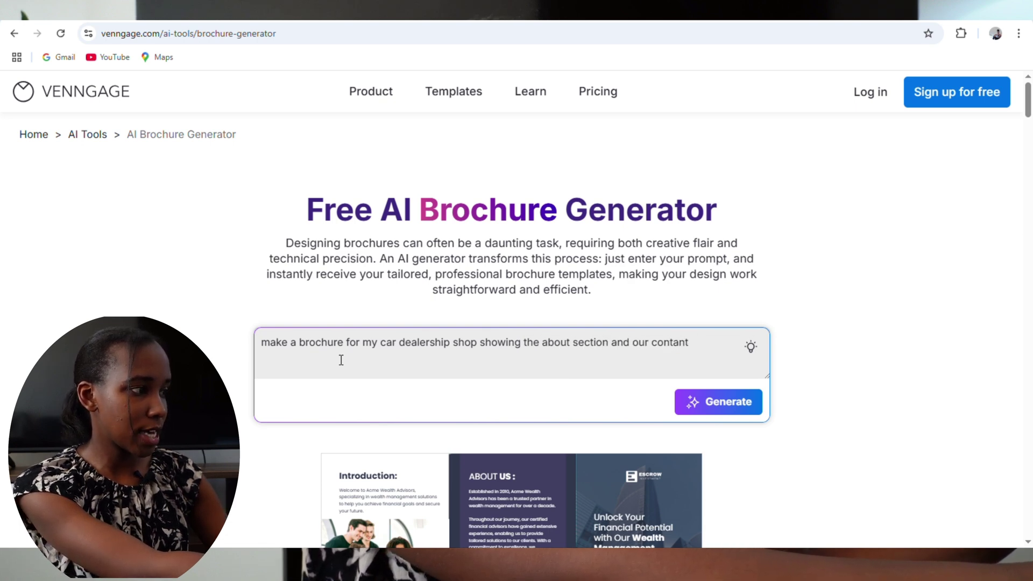
{"action": "key", "text": "BackSpace"}
{"action": "key", "text": "BackSpace"}
{"action": "type", "text": "cts to showcase to a ne"}
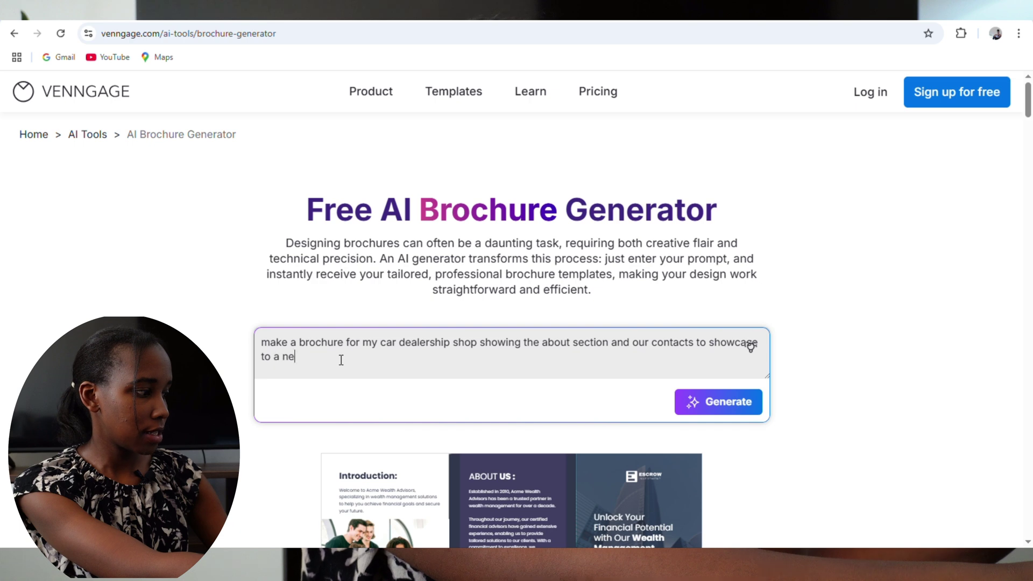
{"action": "type", "text": "w audience"}
{"action": "left_click", "coordinate": [731, 405]}
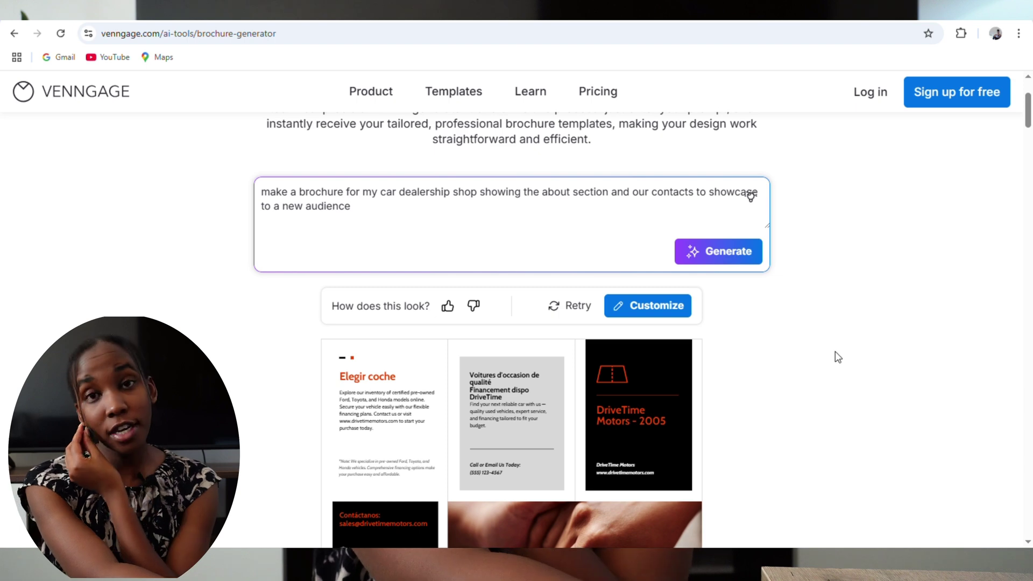
Step: Scroll down to view the generated DriveTime Motors trifold brochure
{"action": "scroll", "coordinate": [833, 360], "scroll_direction": "down", "scroll_amount": 1}
Step: Review both pages of the DriveTime brochure, then regenerate a new design from the same prompt
{"action": "scroll", "coordinate": [835, 362], "scroll_direction": "down", "scroll_amount": 1}
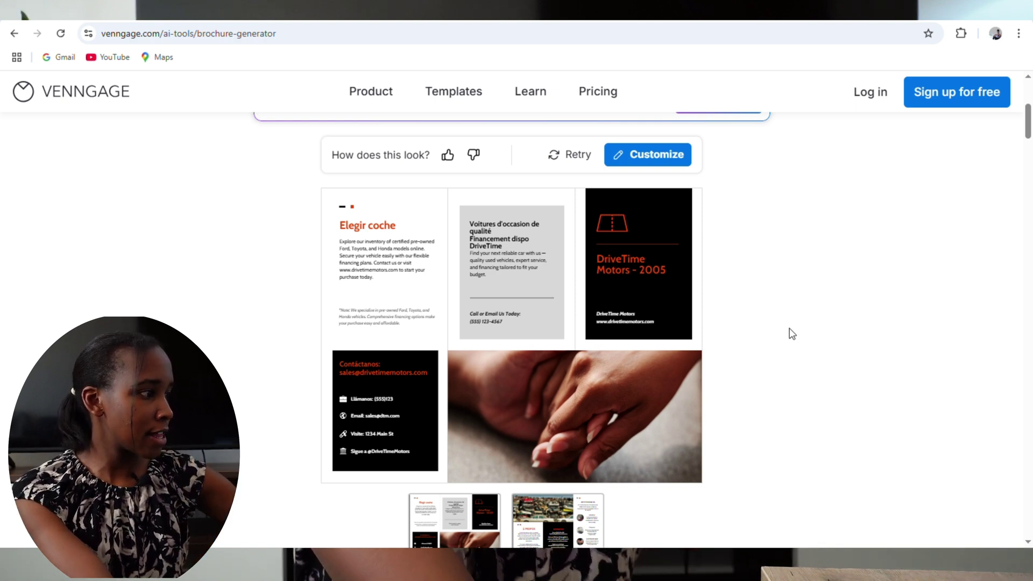
{"action": "scroll", "coordinate": [787, 329], "scroll_direction": "down", "scroll_amount": 3}
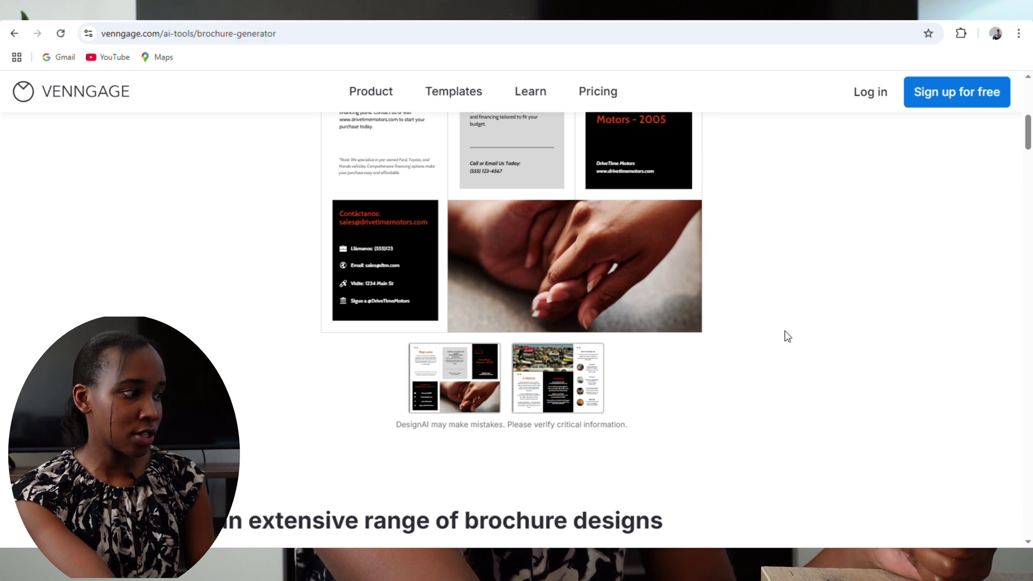
{"action": "scroll", "coordinate": [787, 336], "scroll_direction": "up", "scroll_amount": 3}
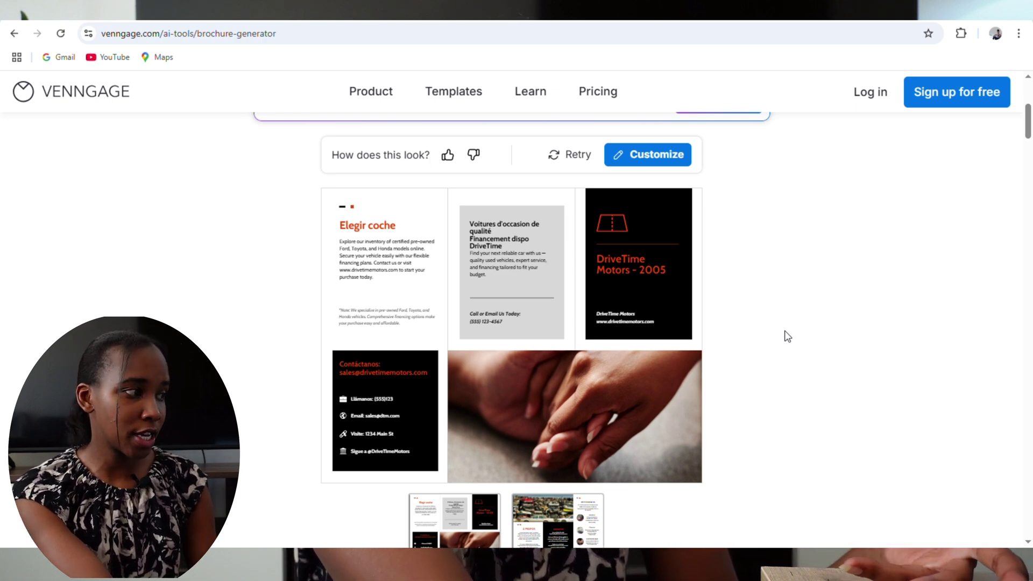
{"action": "scroll", "coordinate": [786, 336], "scroll_direction": "down", "scroll_amount": 3}
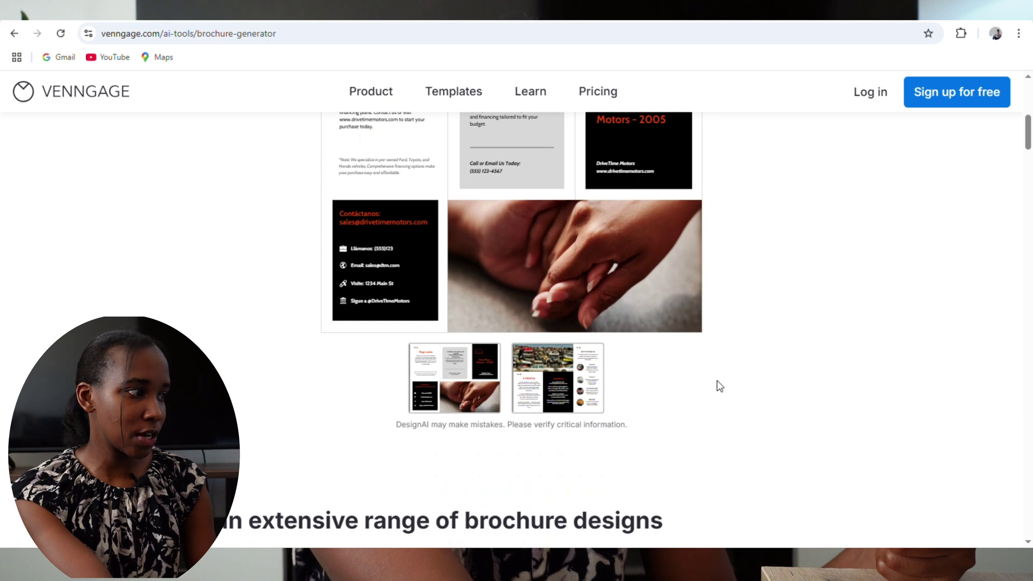
{"action": "left_click", "coordinate": [531, 395]}
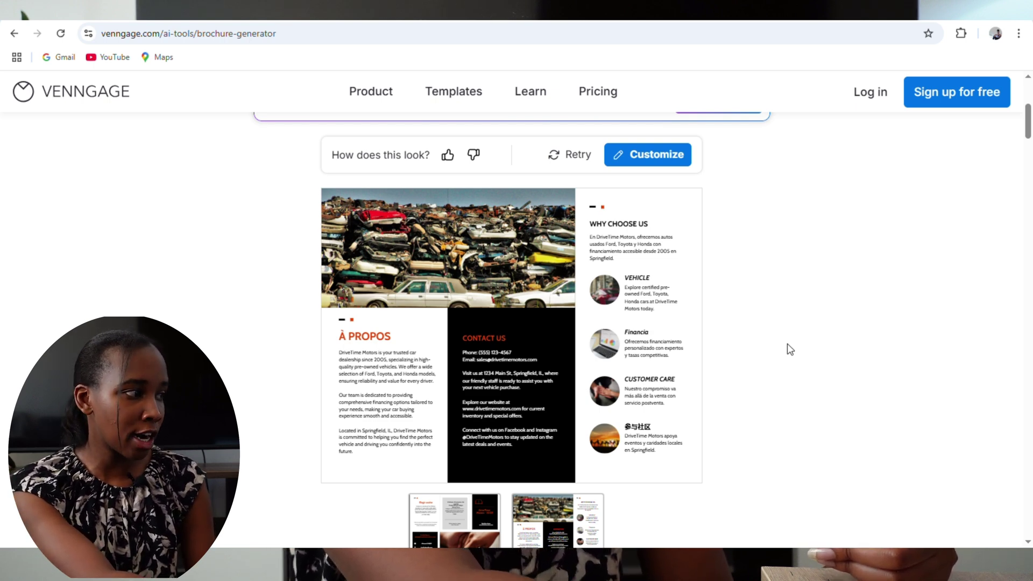
{"action": "scroll", "coordinate": [787, 344], "scroll_direction": "down", "scroll_amount": 3}
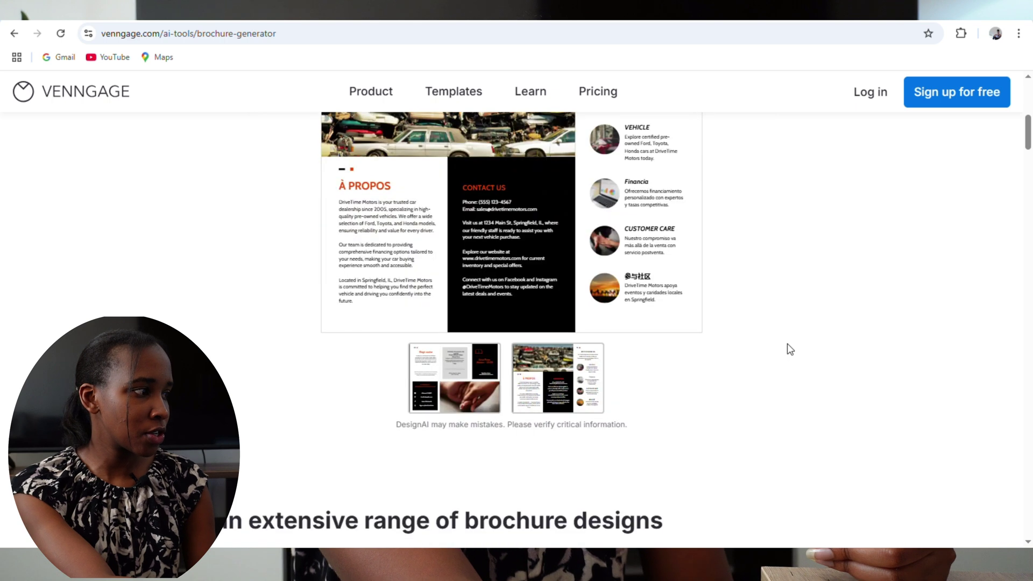
{"action": "left_click", "coordinate": [460, 398]}
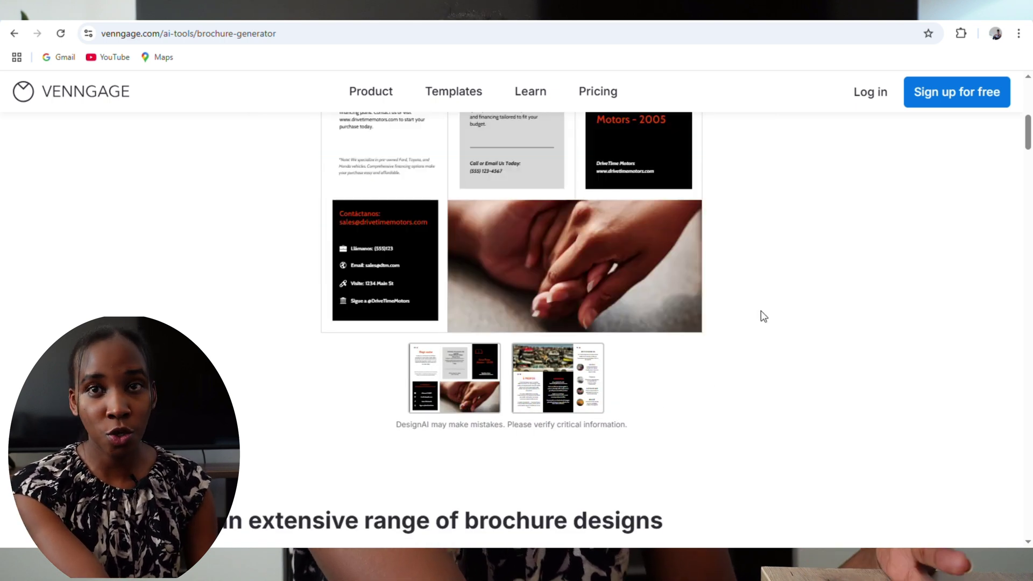
{"action": "scroll", "coordinate": [760, 311], "scroll_direction": "up", "scroll_amount": 3}
{"action": "left_click", "coordinate": [564, 156]}
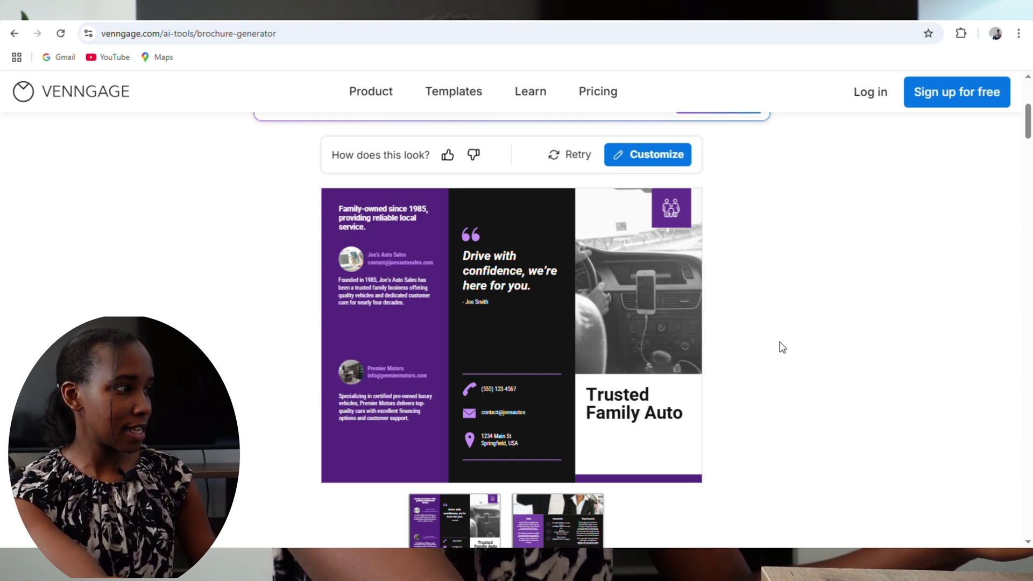
Step: Preview page 2 of the Trusted Family Auto brochure, then return to page 1
{"action": "scroll", "coordinate": [700, 366], "scroll_direction": "down", "scroll_amount": 3}
{"action": "left_click", "coordinate": [568, 401]}
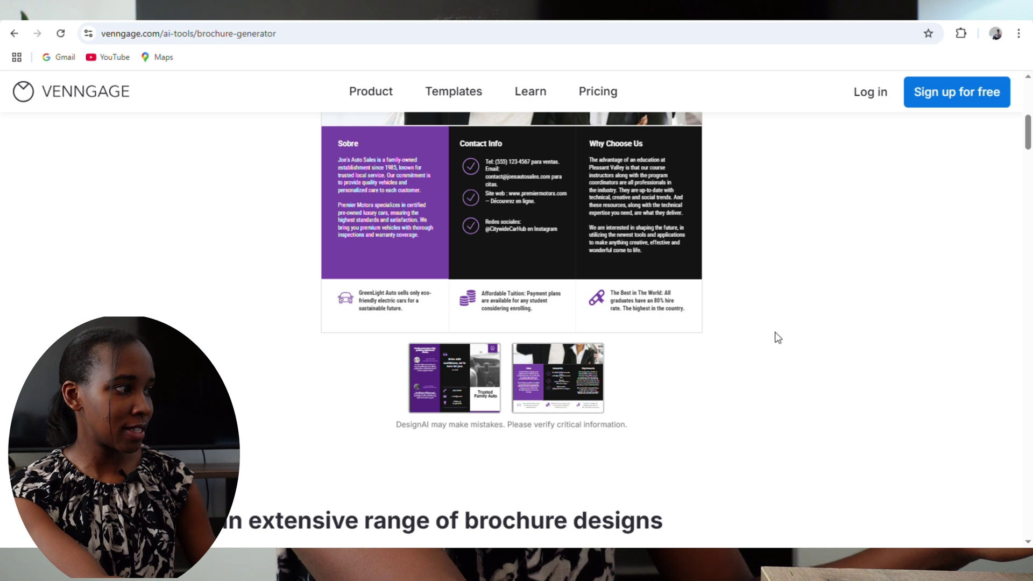
{"action": "scroll", "coordinate": [778, 338], "scroll_direction": "up", "scroll_amount": 3}
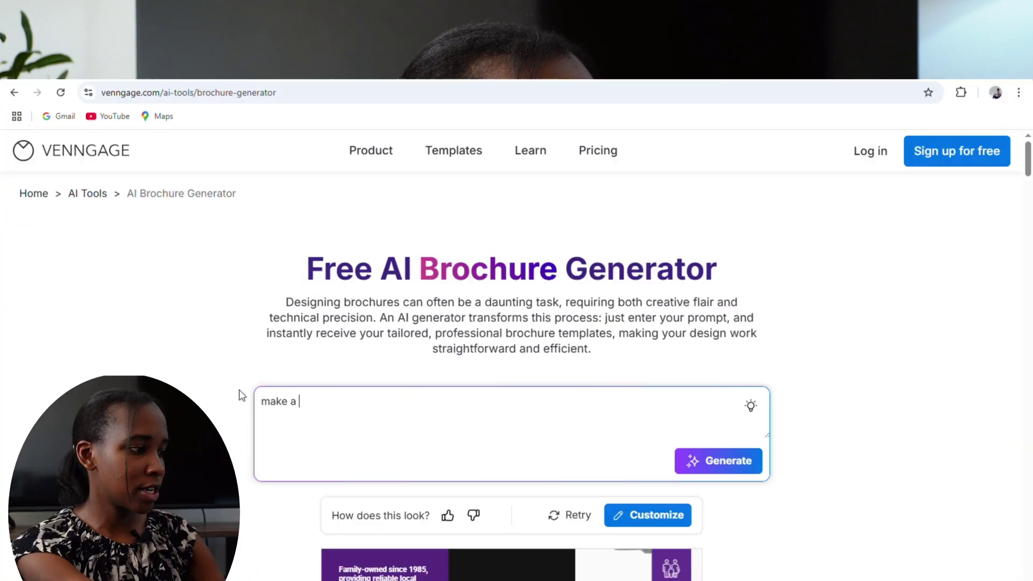
Step: Generate a trifold brochure for Alpha fitness gym advertising 15% off for new joiners
{"action": "type", "text": "trifold brochure f"}
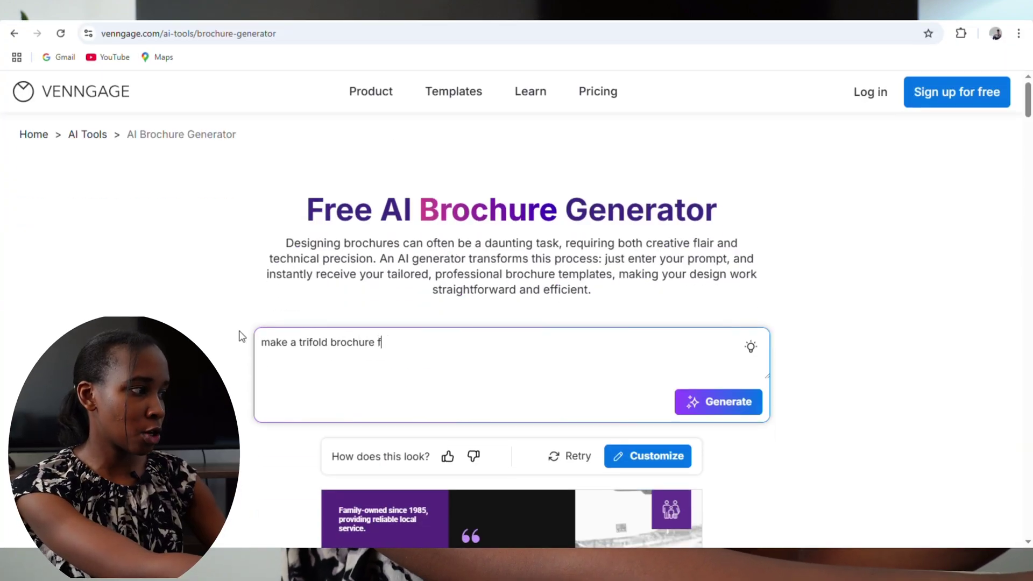
{"action": "type", "text": "or my fitness gym called A"}
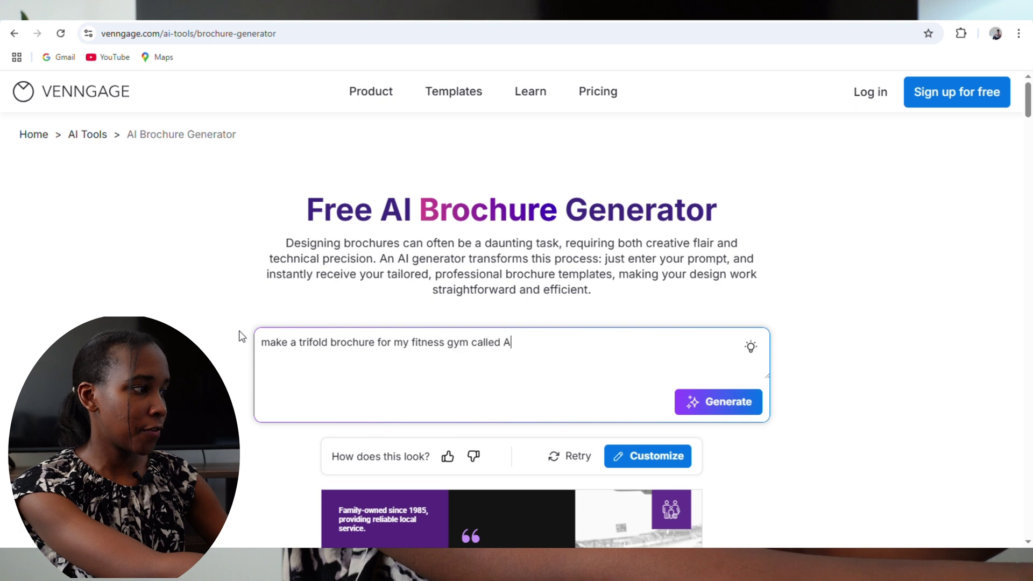
{"action": "type", "text": "lpha fitness a"}
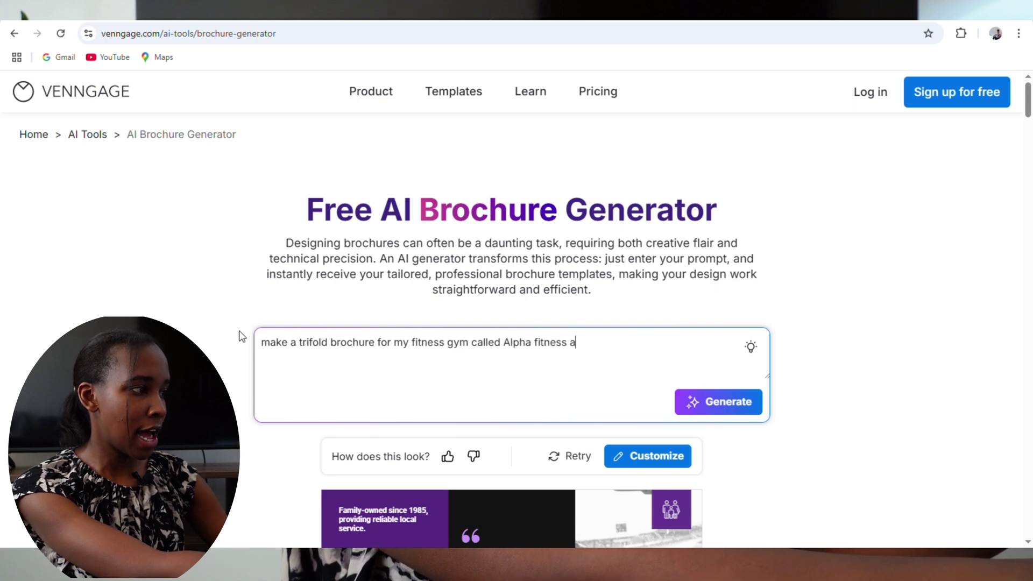
{"action": "type", "text": "nd add in there is a "}
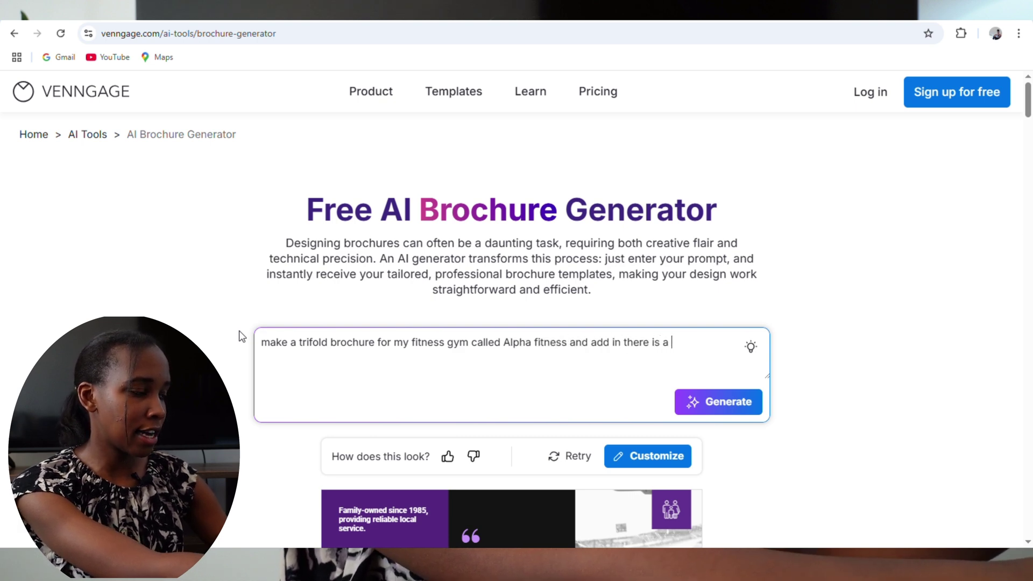
{"action": "type", "text": "15%discount fo"}
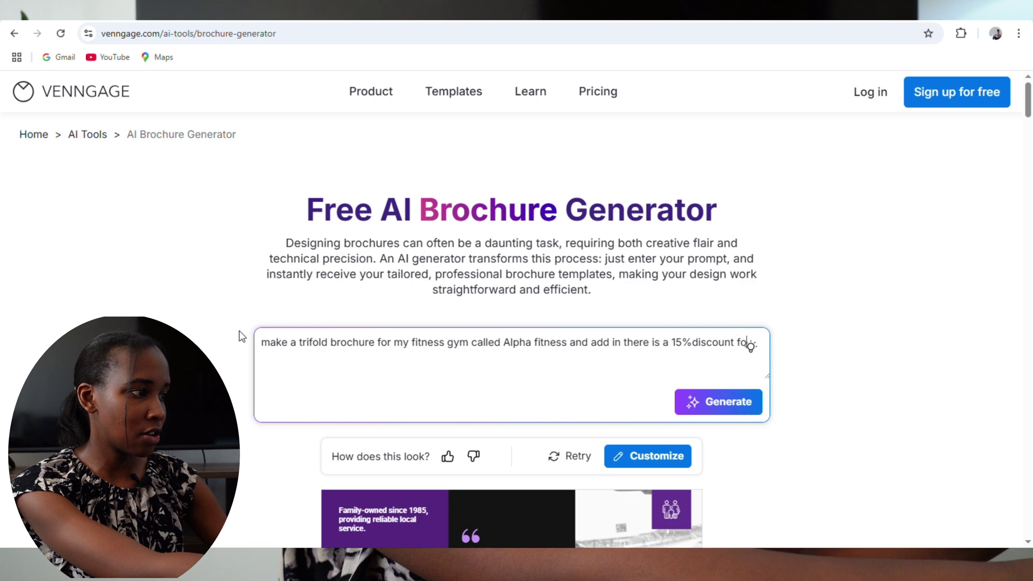
{"action": "type", "text": "r new joiners"}
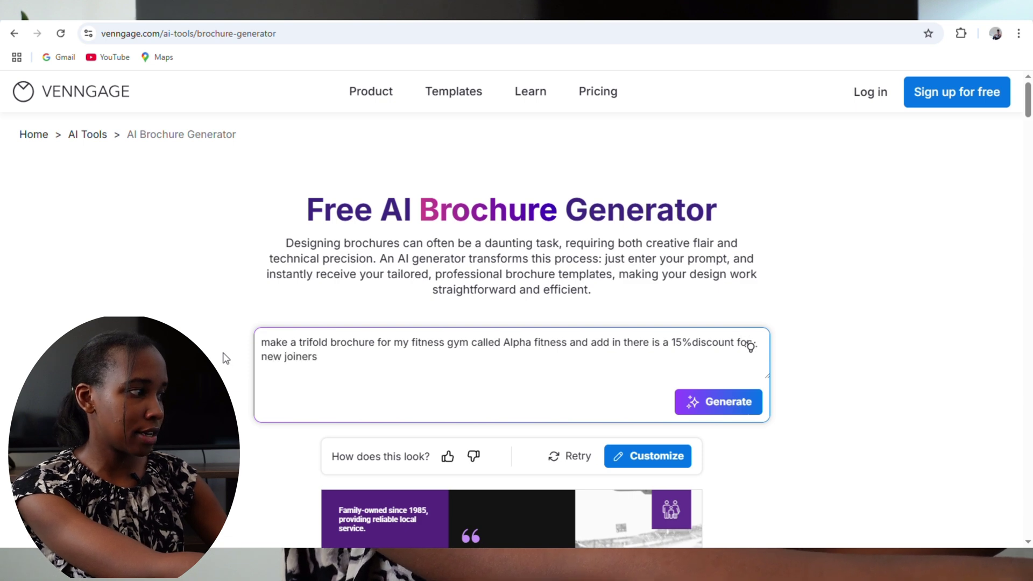
{"action": "left_click", "coordinate": [715, 404]}
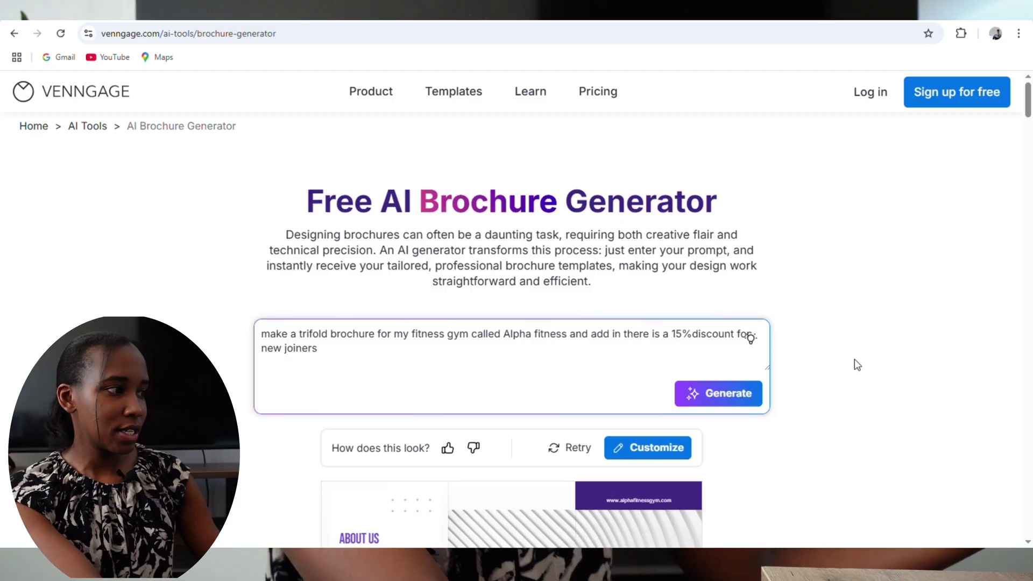
Step: Scroll down to view the purple-and-white Alpha Fitness Gym brochure with About Us and Get in Touch
{"action": "scroll", "coordinate": [840, 357], "scroll_direction": "down", "scroll_amount": 5}
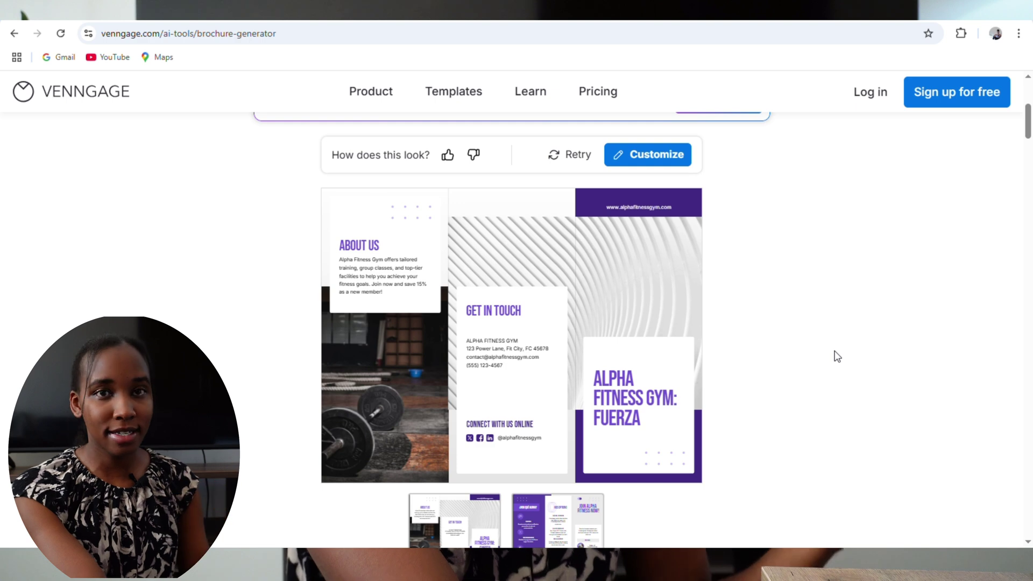
{"action": "scroll", "coordinate": [796, 330], "scroll_direction": "down", "scroll_amount": 3}
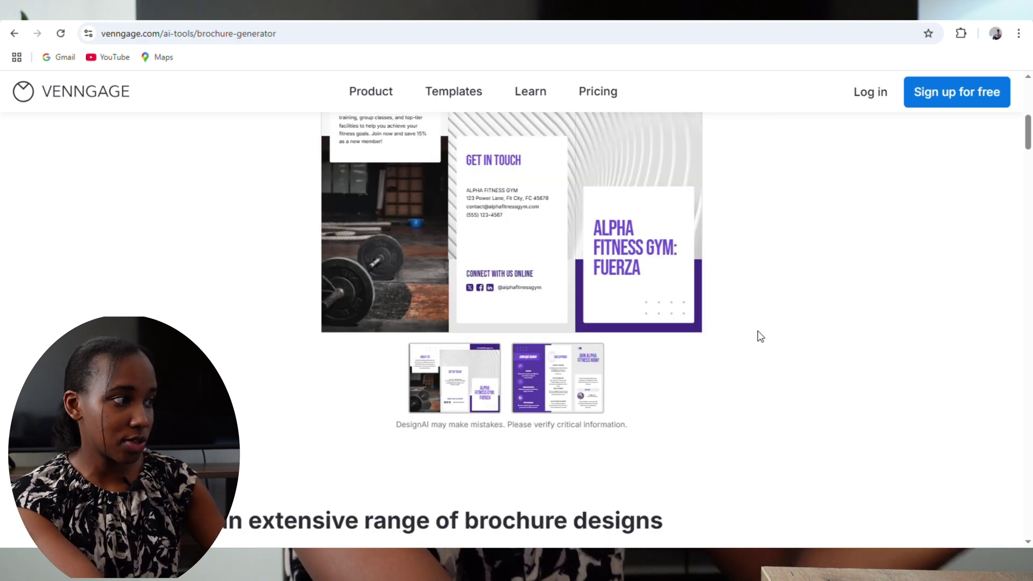
{"action": "left_click", "coordinate": [565, 402]}
{"action": "scroll", "coordinate": [761, 339], "scroll_direction": "up", "scroll_amount": 3}
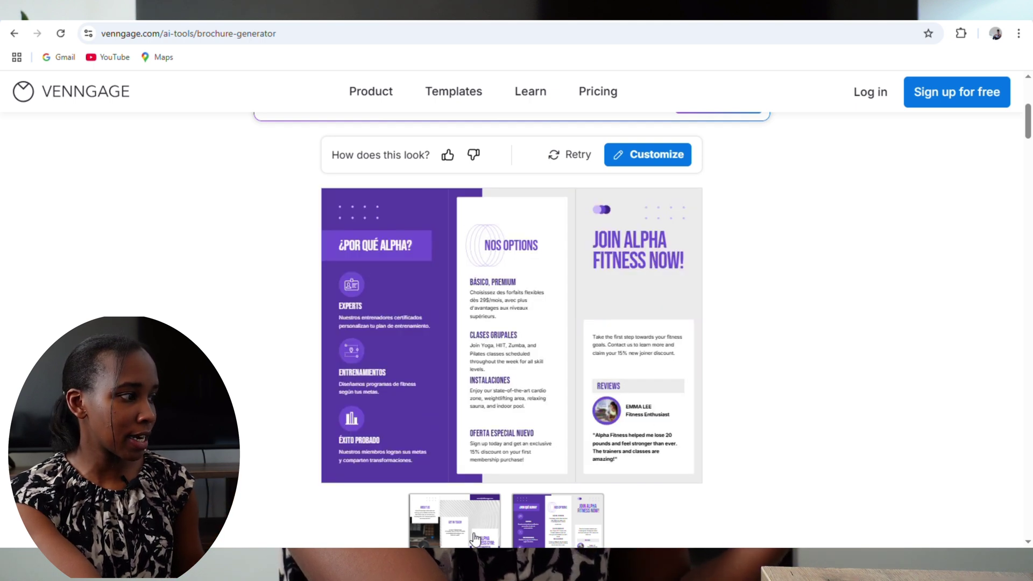
{"action": "left_click", "coordinate": [475, 538]}
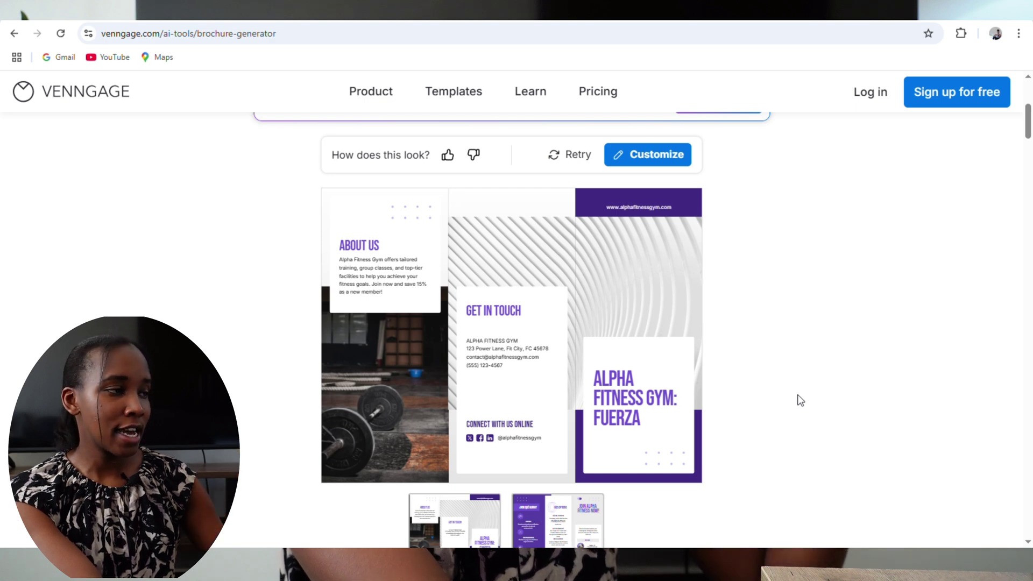
{"action": "scroll", "coordinate": [801, 400], "scroll_direction": "up", "scroll_amount": 3}
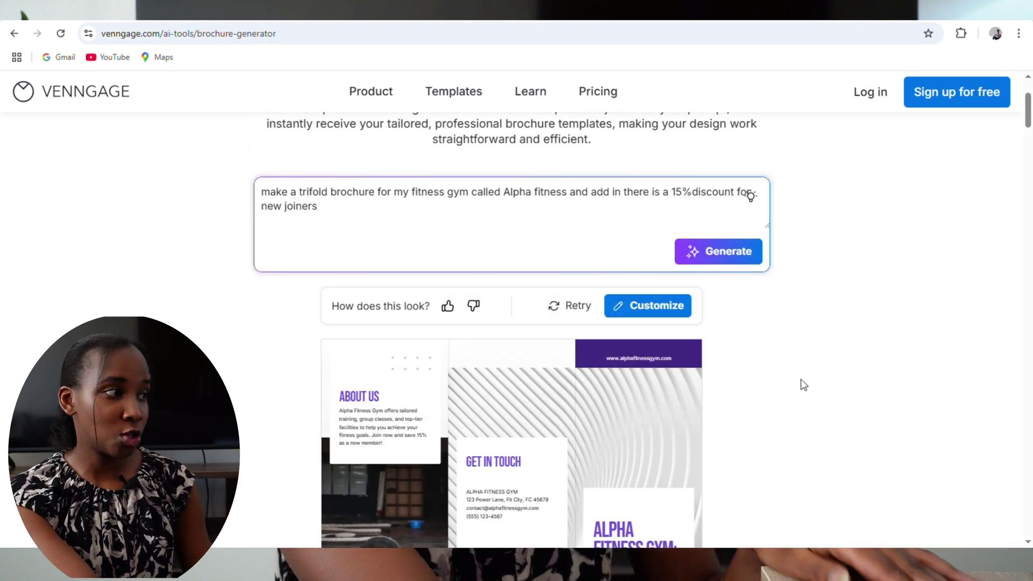
Step: Shuffle to the Restaurant Menu Brochure sample prompt and generate a brochure from it
{"action": "scroll", "coordinate": [802, 383], "scroll_direction": "down", "scroll_amount": 3}
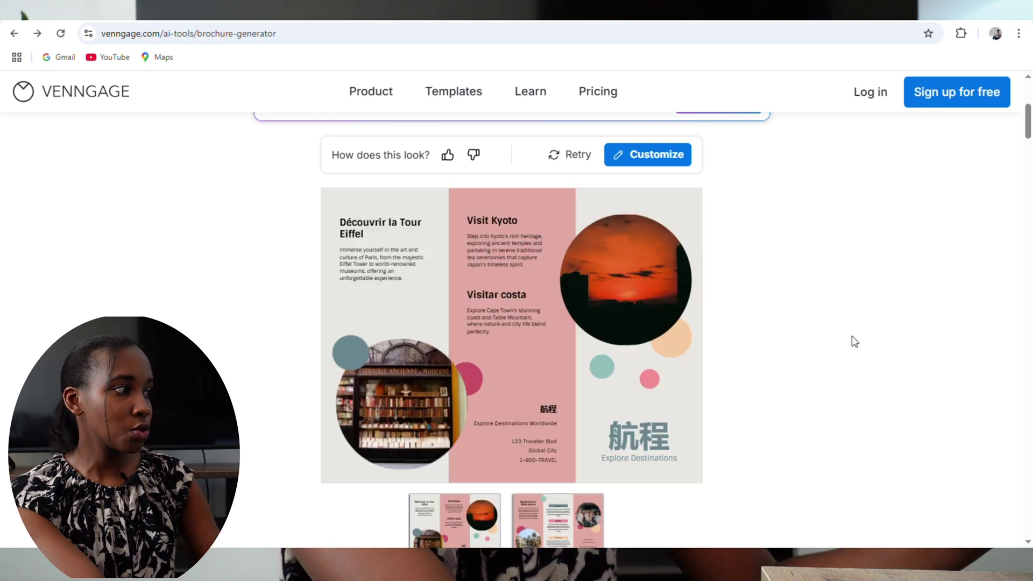
{"action": "scroll", "coordinate": [851, 336], "scroll_direction": "up", "scroll_amount": 3}
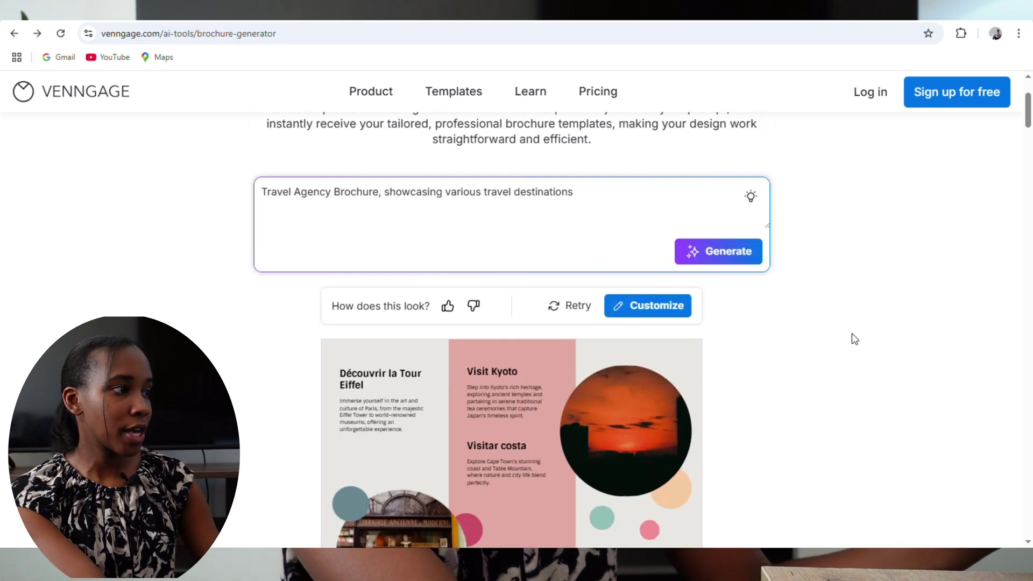
{"action": "left_click", "coordinate": [752, 197]}
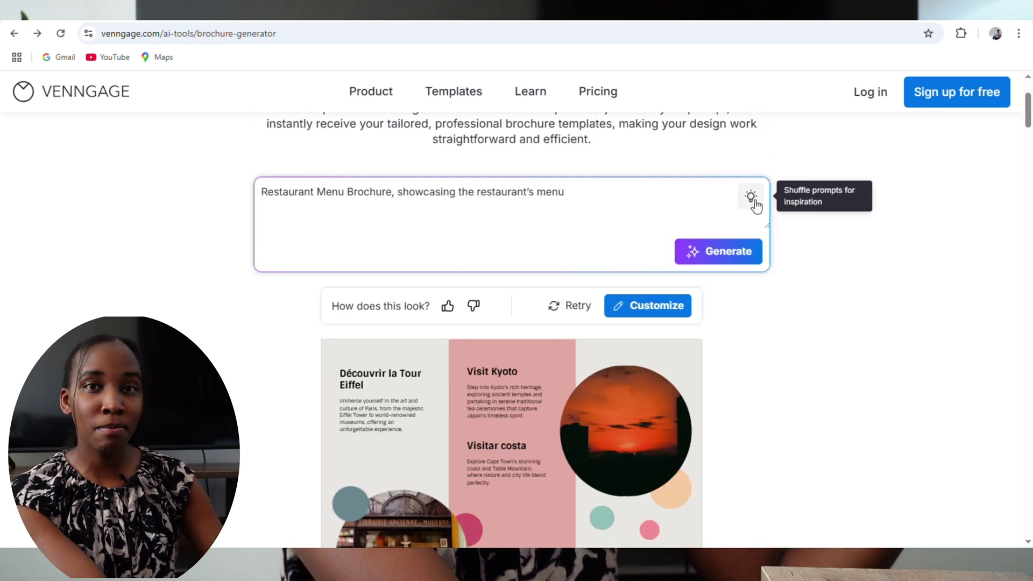
{"action": "left_click", "coordinate": [726, 256]}
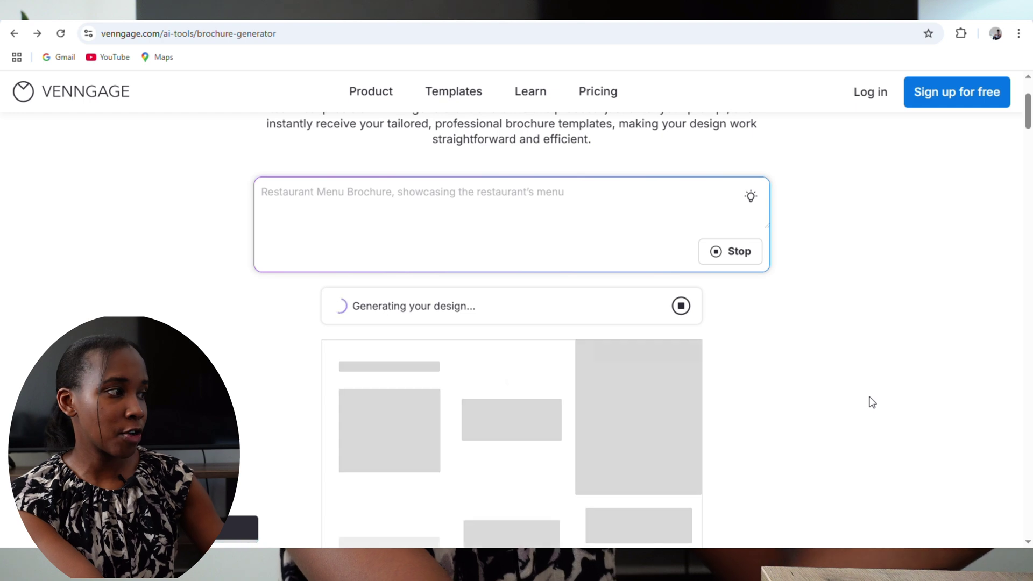